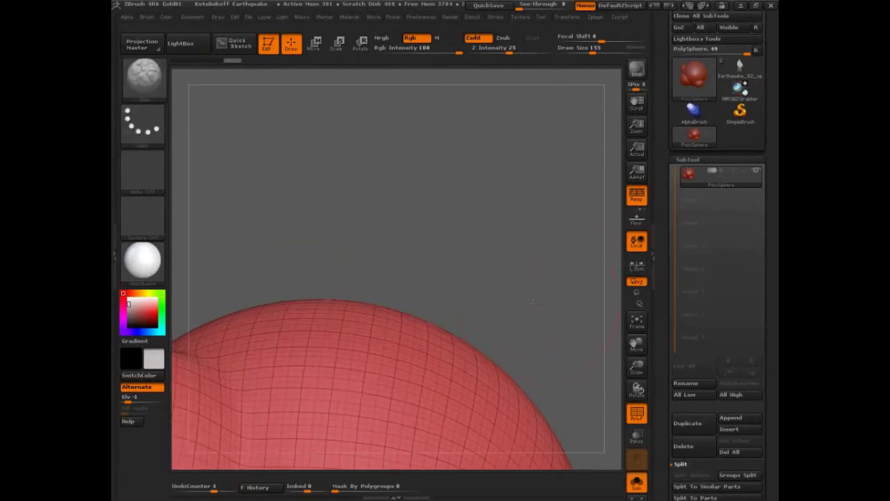
Undo the earlier bump, turn the sphere, hide the wireframe and sculpt a raised groove.
mouse_move(540, 300)
alt+mouse_down()
mouse_move(483, 300)
mouse_move(527, 258)
alt+mouse_up()
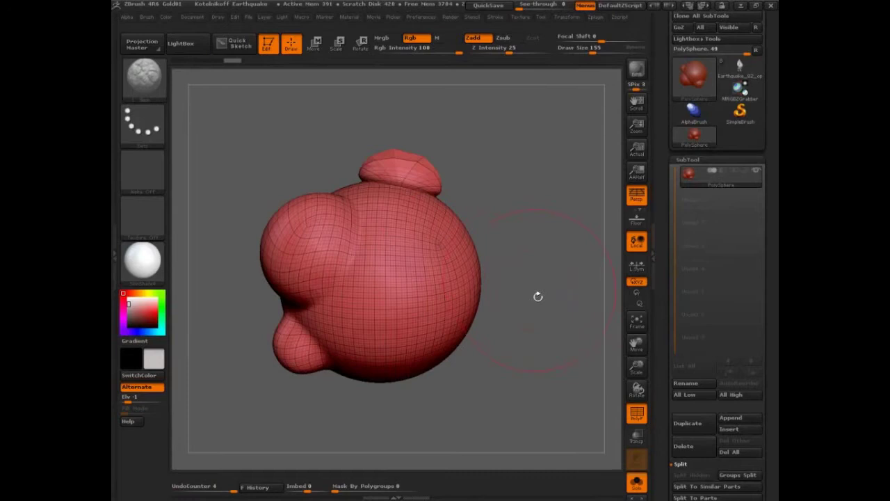
mouse_move(538, 296)
mouse_down()
mouse_move(539, 284)
mouse_move(563, 304)
mouse_move(408, 230)
mouse_up()
key(shift+f)
key(s)
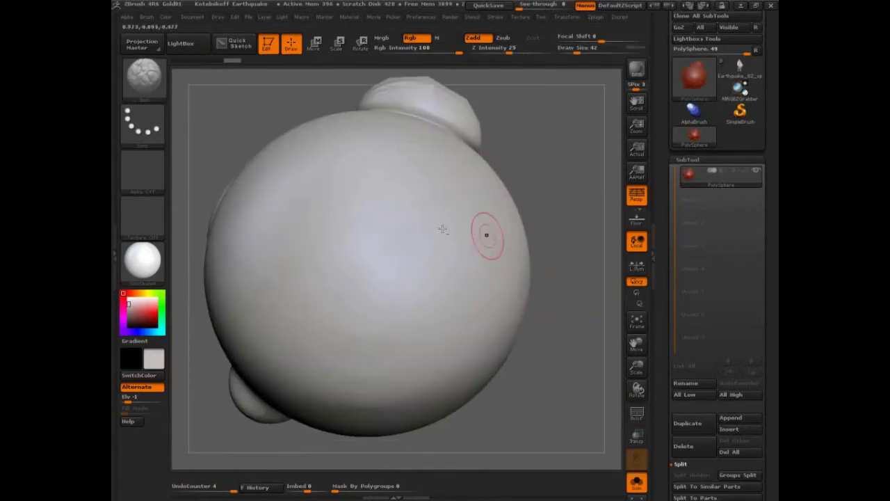
key(s)
mouse_move(371, 189)
mouse_down()
mouse_move(403, 175)
mouse_move(368, 198)
mouse_move(372, 234)
mouse_move(348, 323)
mouse_up()
Select the Blob brush and set Draw Size 35 and Z Intensity 55.
key(b)
key(c)
key(b)
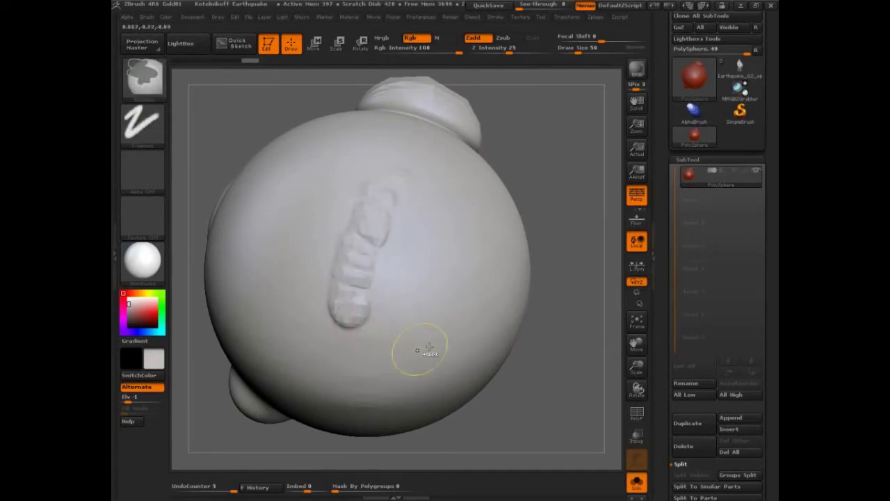
key(s)
mouse_move(445, 199)
mouse_down()
mouse_move(437, 199)
mouse_move(444, 189)
mouse_move(446, 220)
mouse_move(420, 297)
mouse_move(389, 299)
mouse_move(410, 215)
mouse_up()
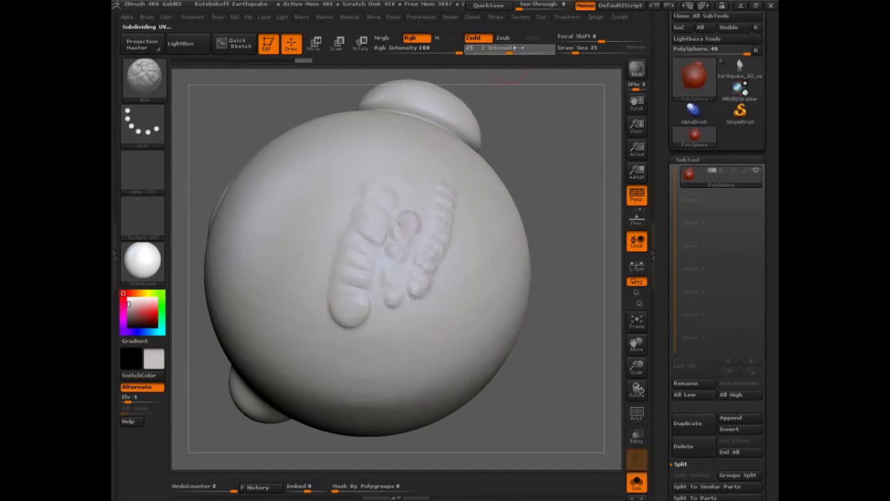
drag(516, 47, 530, 48)
Paint lumpy blob ridges down the sphere and show the polygroup wireframe.
mouse_move(358, 154)
mouse_down()
mouse_move(323, 215)
mouse_move(303, 281)
mouse_move(306, 351)
mouse_up()
mouse_move(559, 364)
mouse_down()
mouse_move(574, 382)
mouse_move(566, 363)
mouse_move(570, 369)
mouse_up()
key(shift+f)
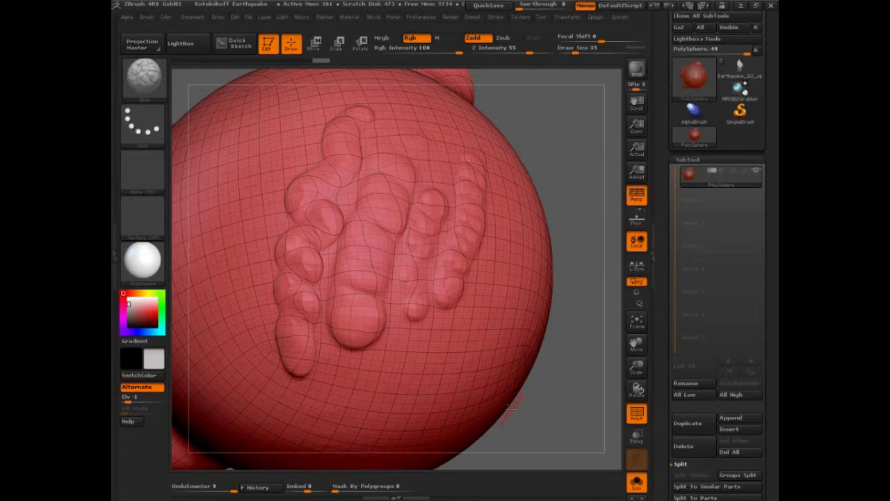
key(shift+f)
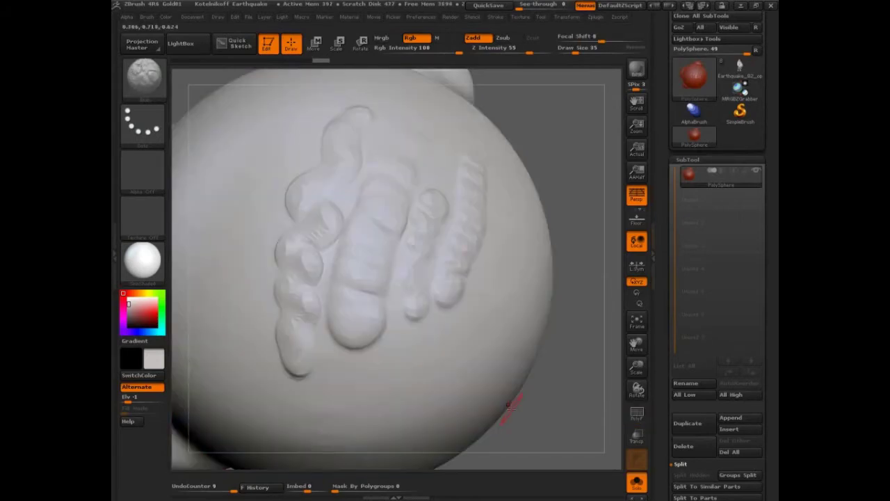
drag(510, 407, 445, 318)
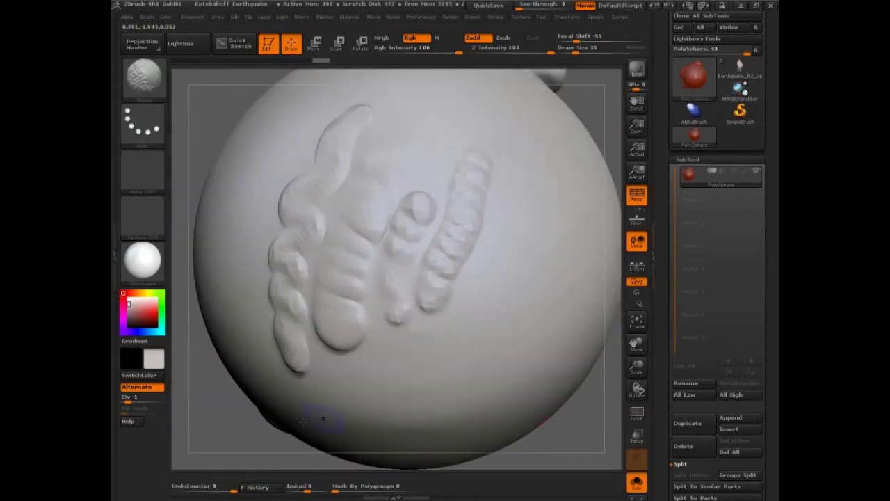
key(shift+f)
key(ctrl+shift)
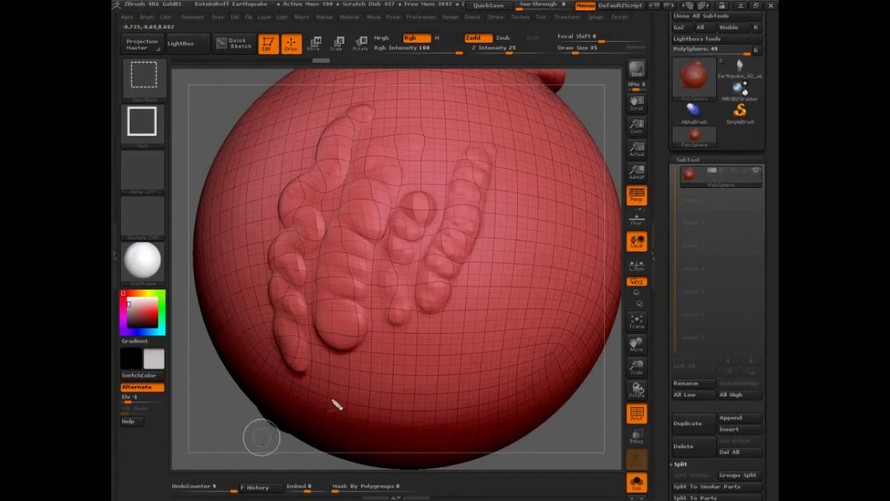
mouse_move(258, 144)
mouse_down()
mouse_move(146, 67)
mouse_move(182, 58)
mouse_up()
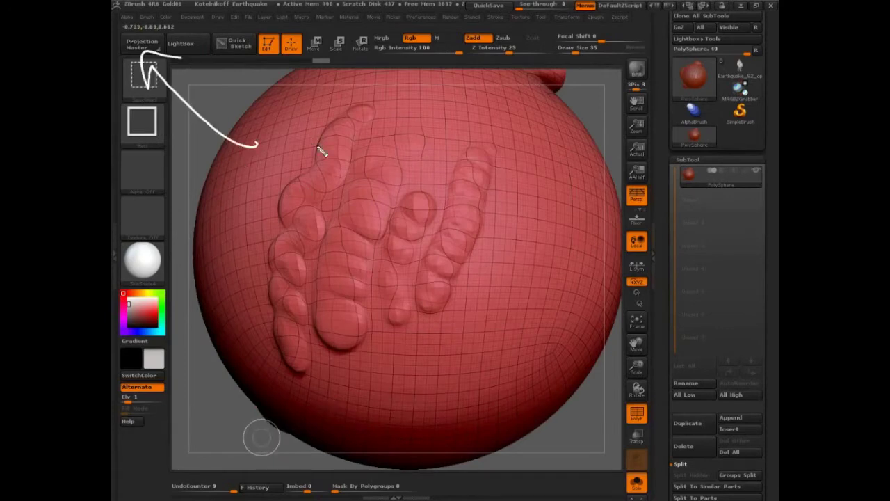
key(Escape)
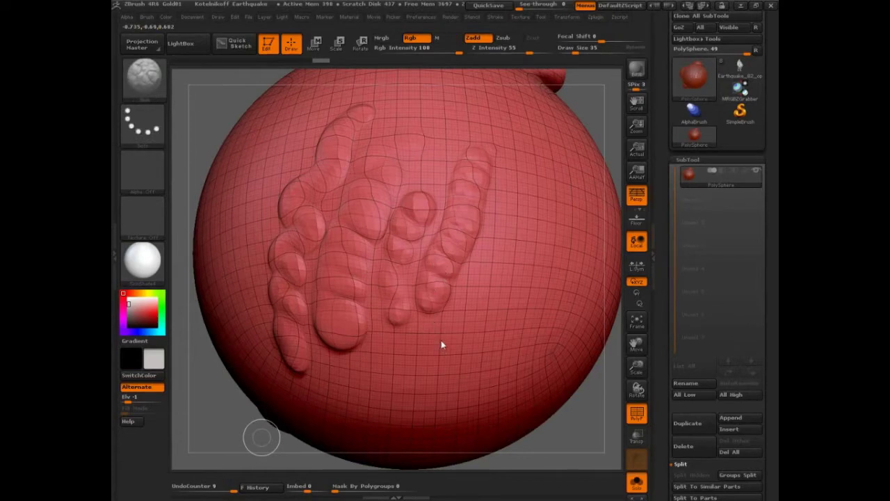
drag(453, 181, 456, 201)
mouse_move(511, 193)
mouse_down()
mouse_move(527, 175)
mouse_move(523, 220)
mouse_move(486, 215)
mouse_move(484, 178)
mouse_move(533, 174)
mouse_up()
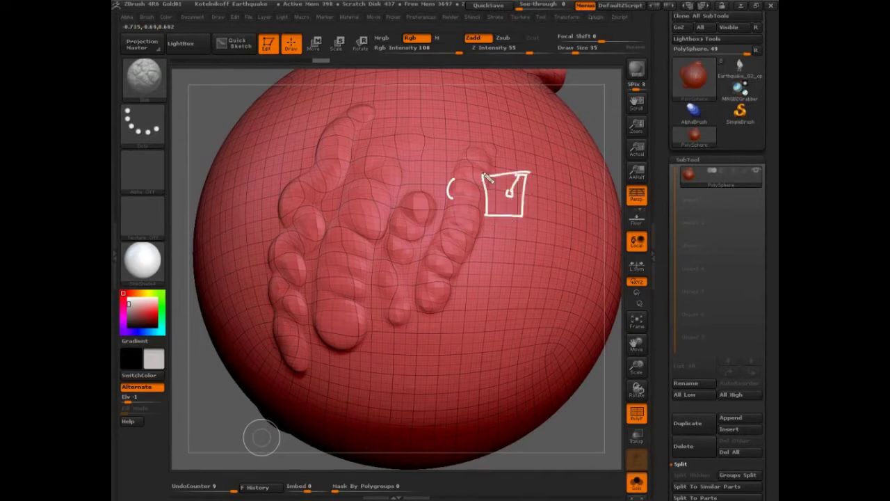
mouse_move(489, 174)
mouse_down()
mouse_move(533, 171)
mouse_move(526, 223)
mouse_move(505, 224)
mouse_up()
drag(481, 191, 480, 206)
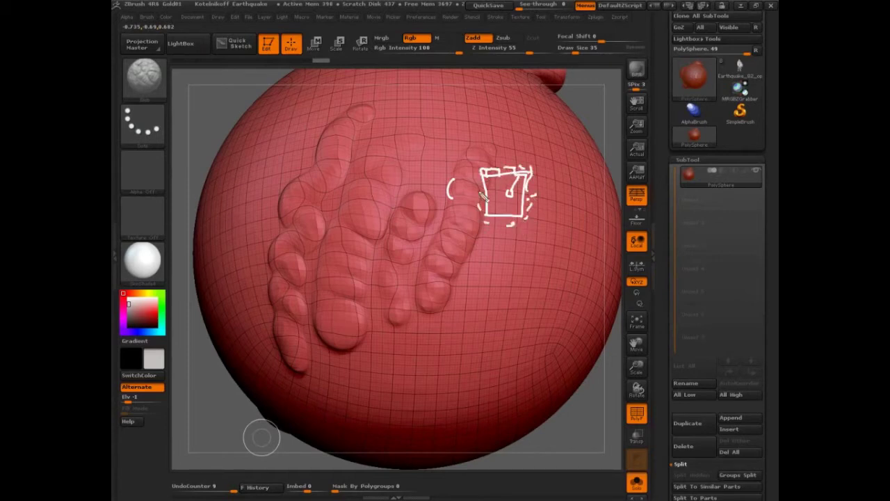
drag(537, 106, 452, 131)
drag(396, 139, 454, 131)
mouse_move(532, 104)
mouse_down()
mouse_move(556, 139)
mouse_move(626, 159)
mouse_up()
drag(413, 122, 459, 117)
drag(447, 111, 446, 127)
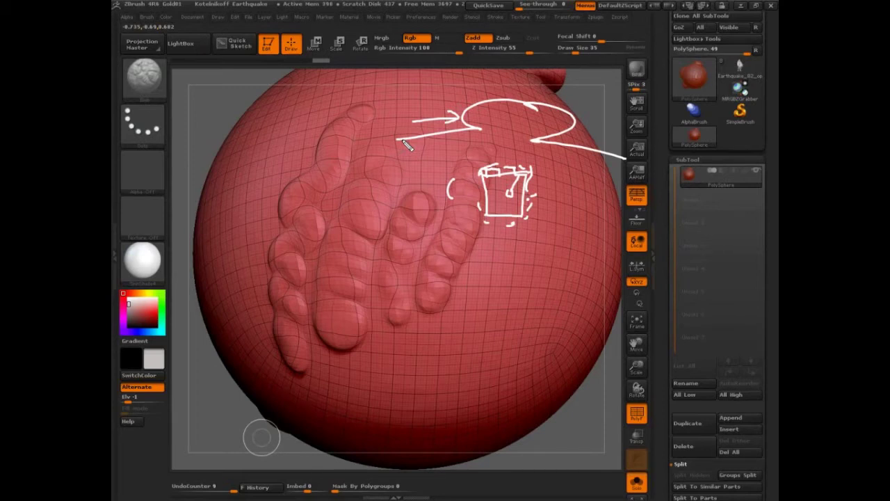
key(Escape)
drag(598, 431, 562, 417)
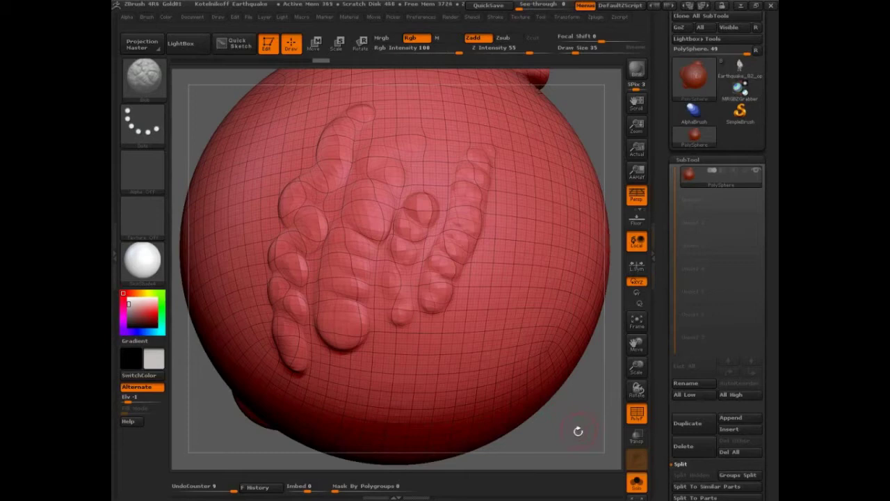
Turn the sphere, hide the polygroup wireframe and raise the Blob Draw Size from 35 to 66.
mouse_move(577, 431)
mouse_down()
mouse_move(582, 448)
mouse_move(580, 424)
mouse_up()
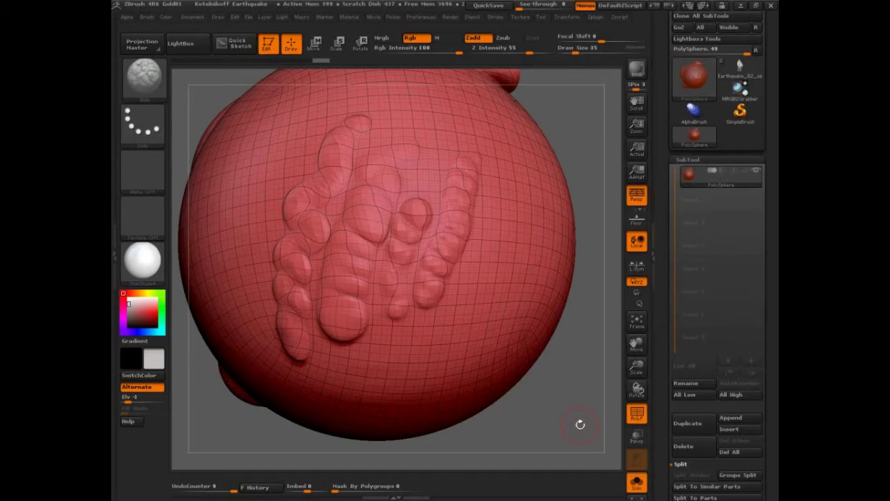
mouse_move(580, 424)
mouse_down()
mouse_move(547, 405)
mouse_move(529, 310)
mouse_move(517, 405)
mouse_move(487, 399)
mouse_move(537, 413)
mouse_move(498, 357)
mouse_up()
key(shift+f)
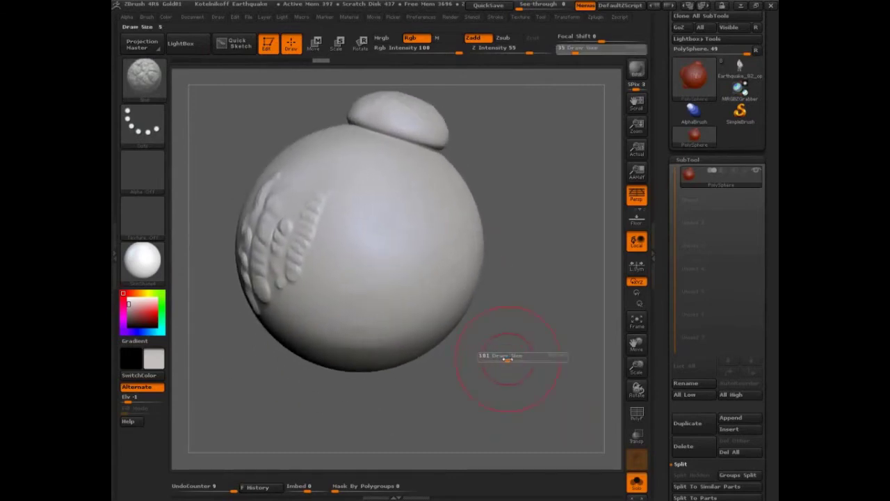
click(508, 358)
drag(506, 378, 464, 378)
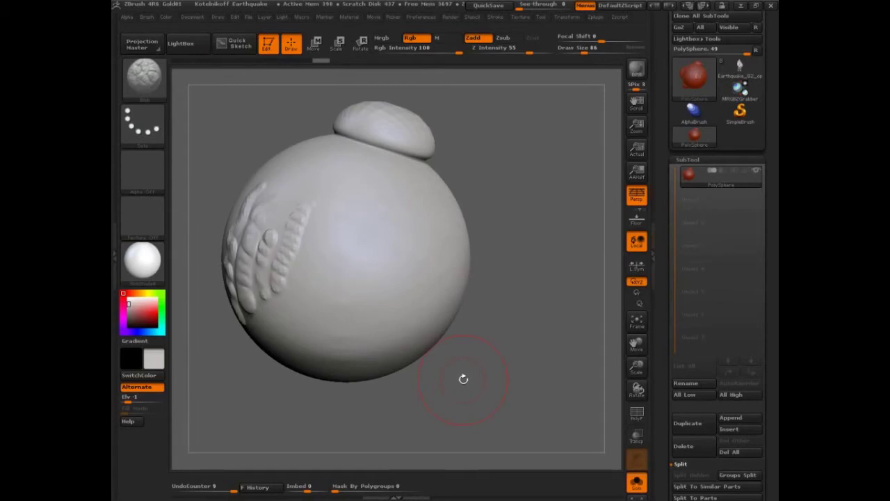
mouse_move(150, 87)
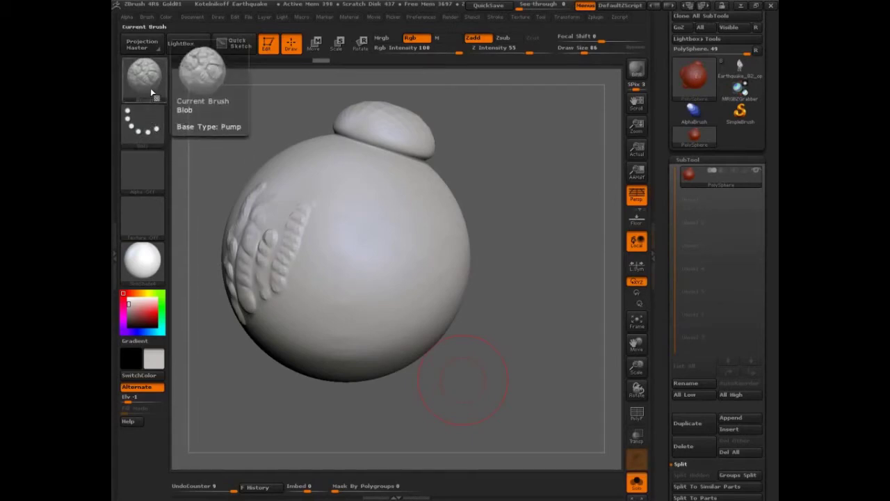
click(142, 125)
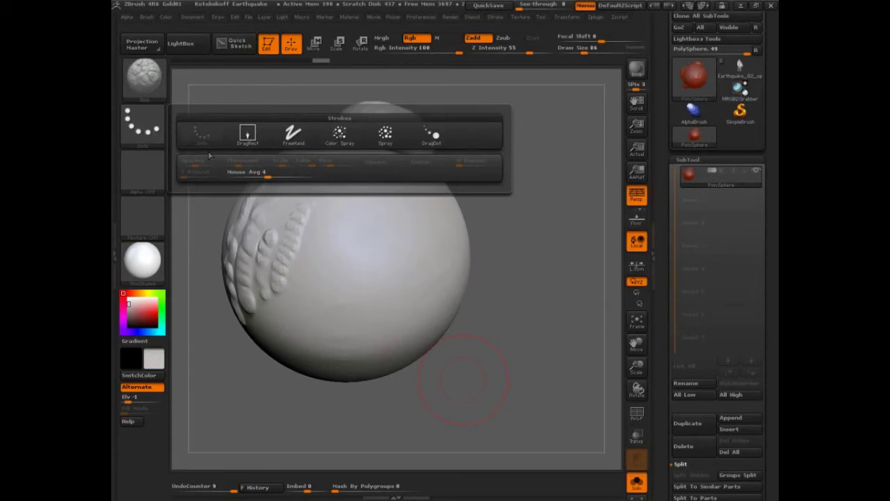
click(208, 152)
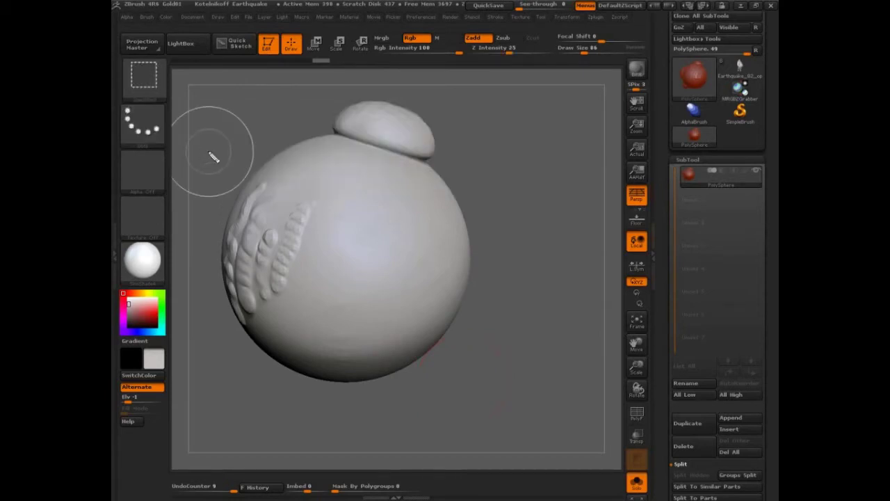
click(150, 131)
key(ctrl+shift)
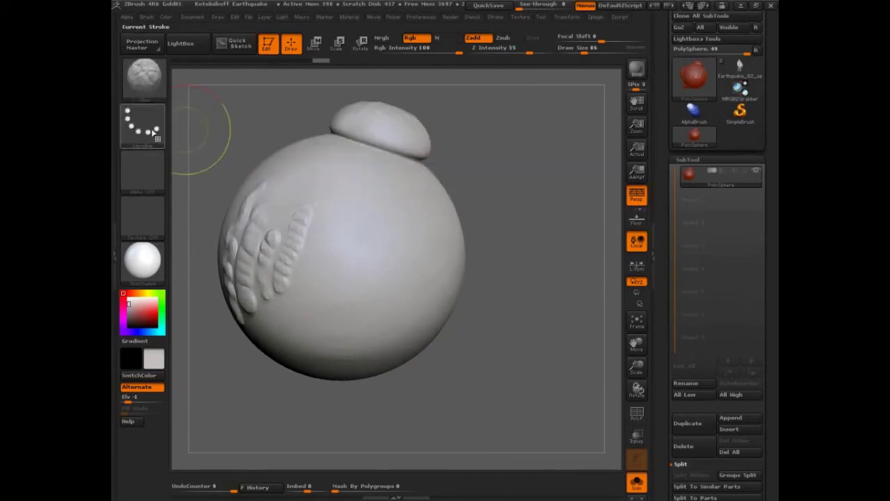
key(ctrl+shift)
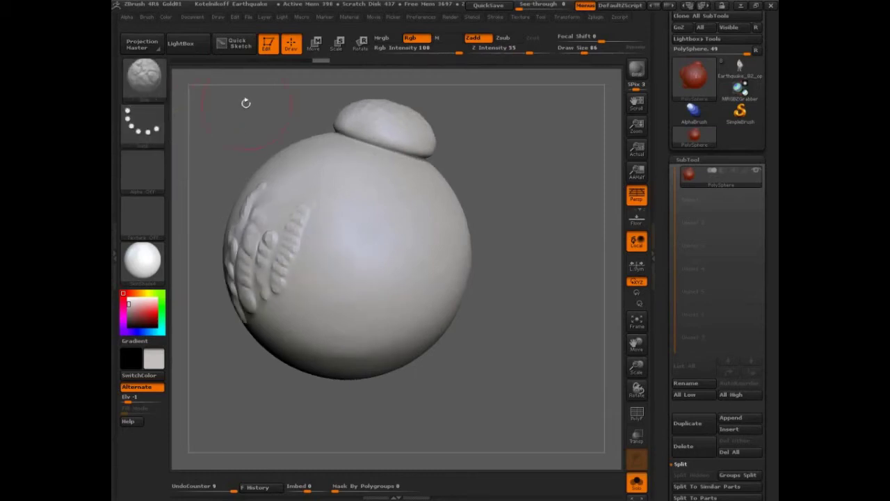
click(147, 131)
Drag several Ctrl+Shift rectangle selections over the sphere, then set Z Intensity to 35.
key(ctrl+shift)
mouse_move(298, 213)
ctrl+shift+mouse_down()
mouse_move(333, 208)
mouse_move(374, 211)
ctrl+shift+mouse_up()
mouse_move(399, 202)
ctrl+shift+mouse_down()
mouse_move(397, 209)
mouse_move(417, 206)
ctrl+shift+mouse_up()
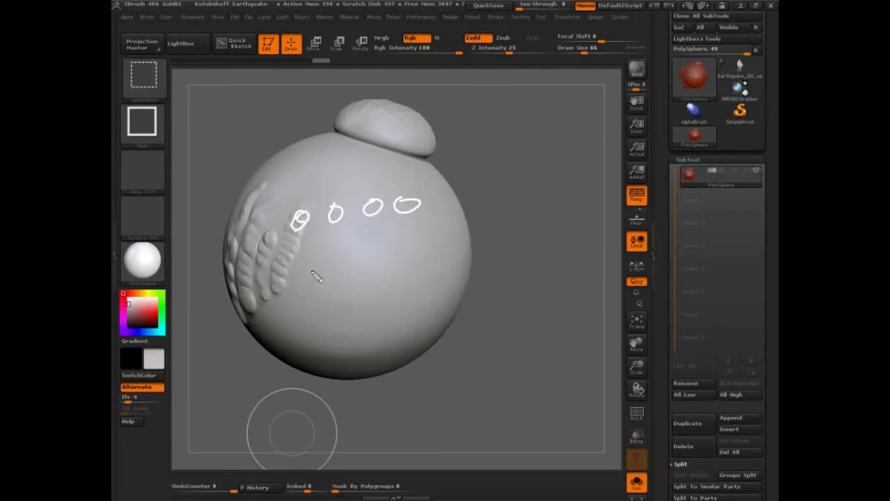
mouse_move(478, 192)
mouse_down()
mouse_move(433, 197)
mouse_move(459, 203)
mouse_up()
drag(213, 229, 286, 220)
drag(259, 214, 264, 230)
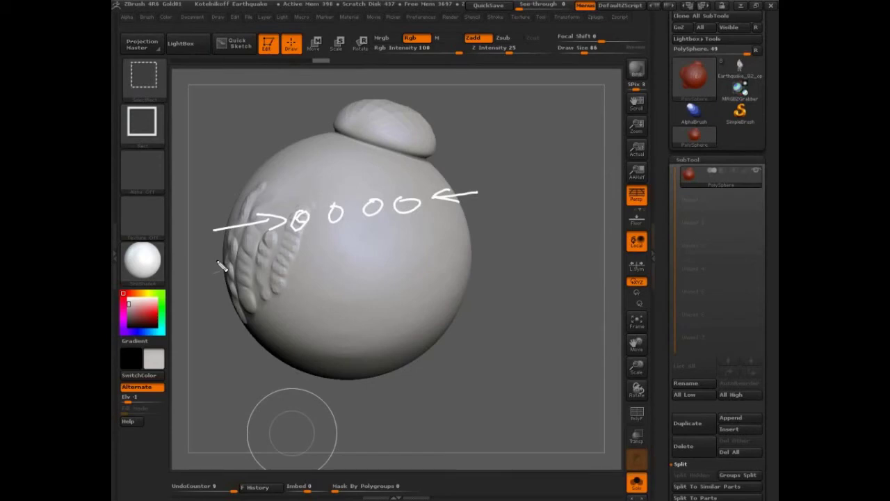
drag(504, 18, 495, 13)
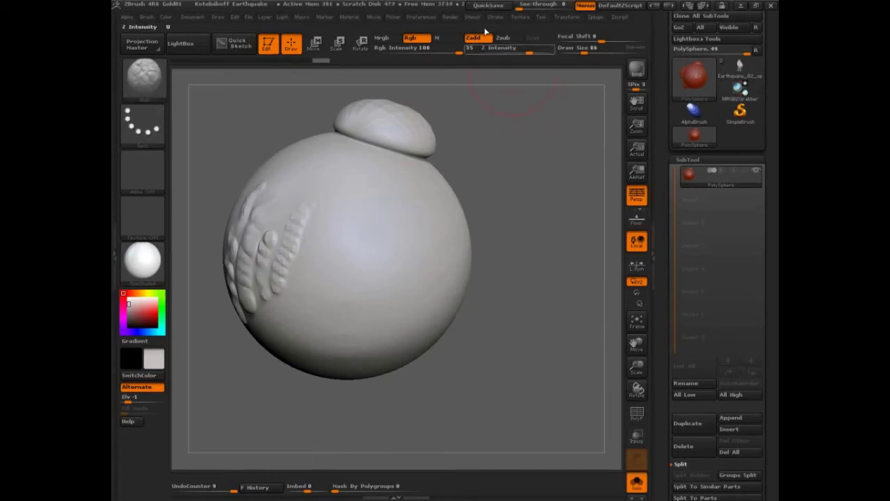
click(473, 17)
Expand Lazy Mouse in the Stroke palette and bring up the stroke type list.
click(494, 17)
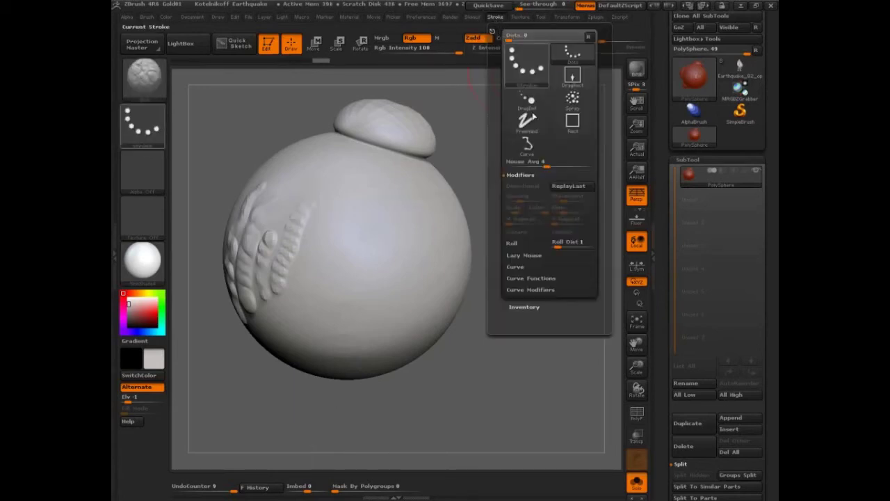
click(518, 254)
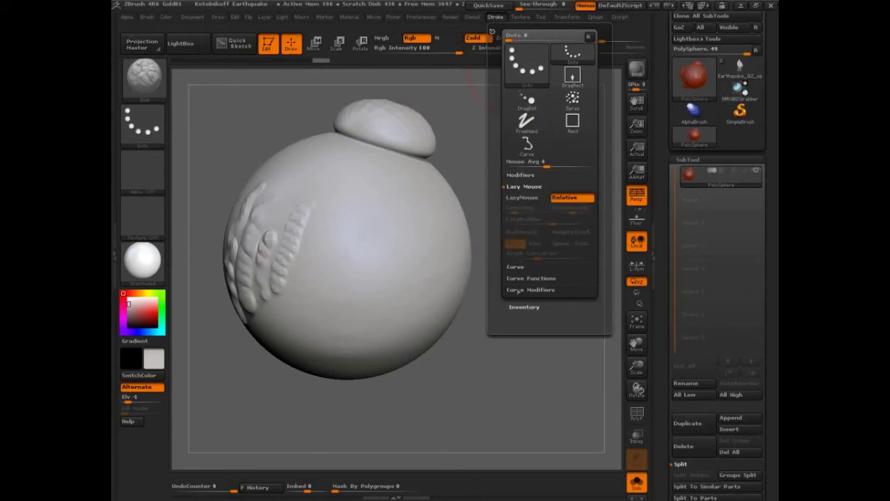
click(142, 126)
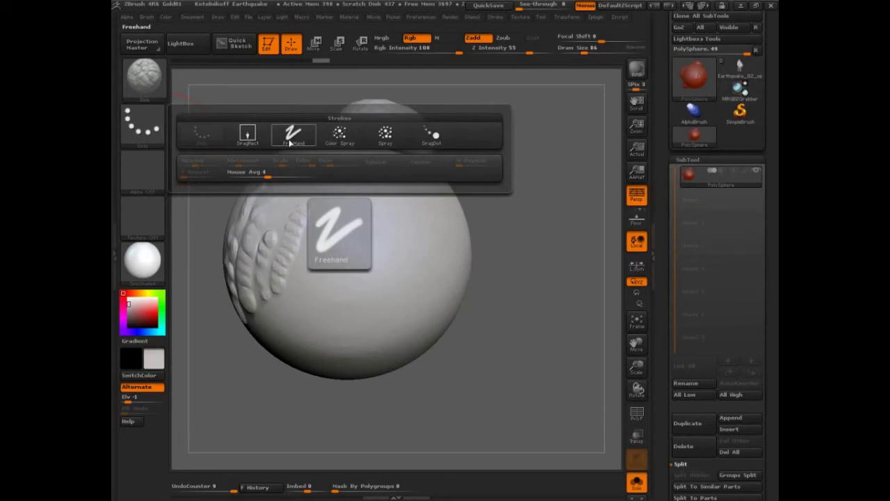
Drag a DragRect blob imprint at the sphere's centre, then undo it.
click(248, 136)
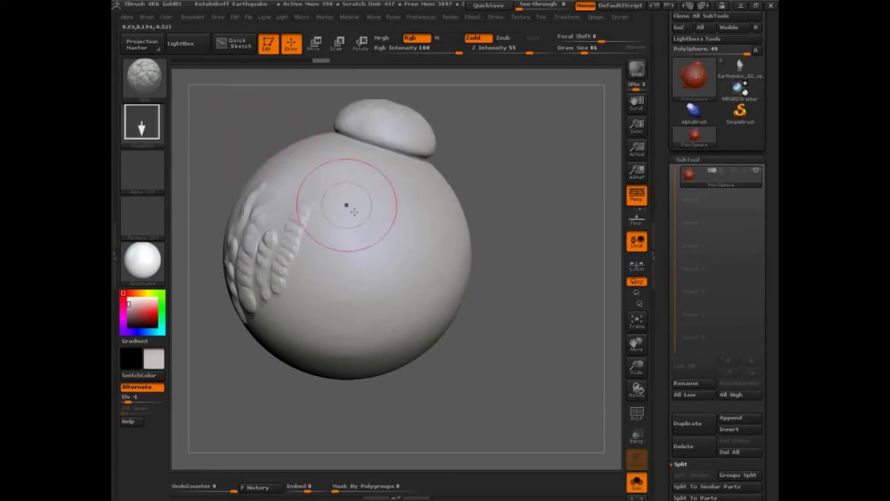
mouse_move(358, 216)
mouse_down()
mouse_move(362, 292)
mouse_move(389, 313)
mouse_move(369, 296)
mouse_up()
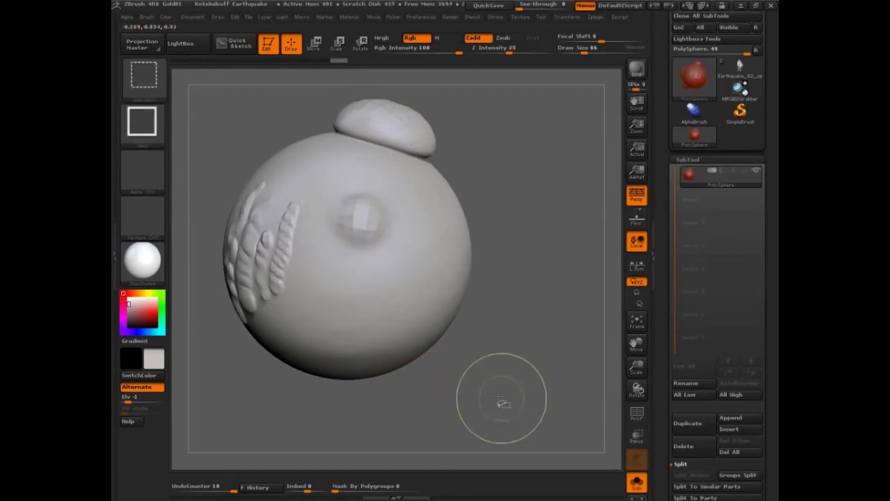
drag(374, 208, 362, 198)
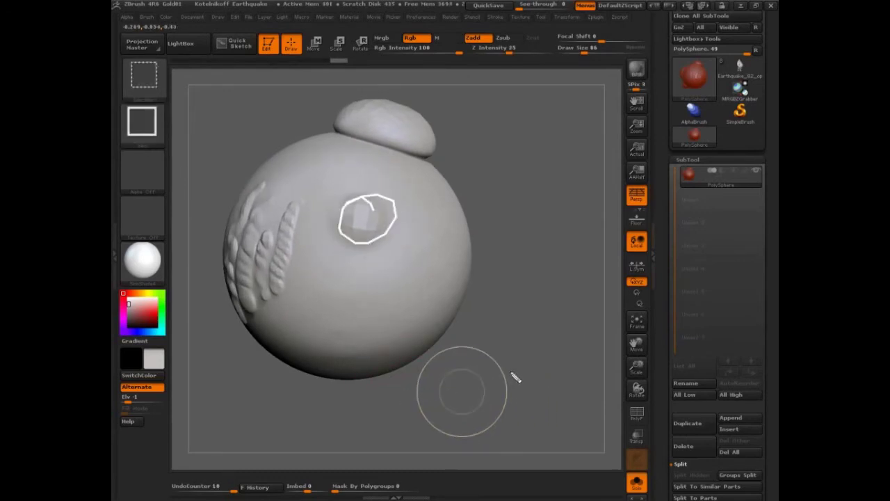
key(ctrl+z)
Switch to the Spray stroke and spray blobs across the sphere's centre.
click(142, 122)
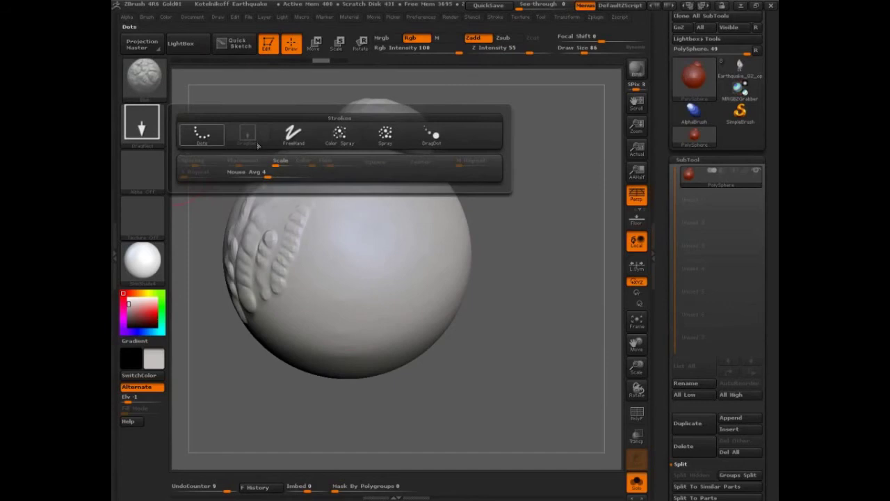
click(386, 137)
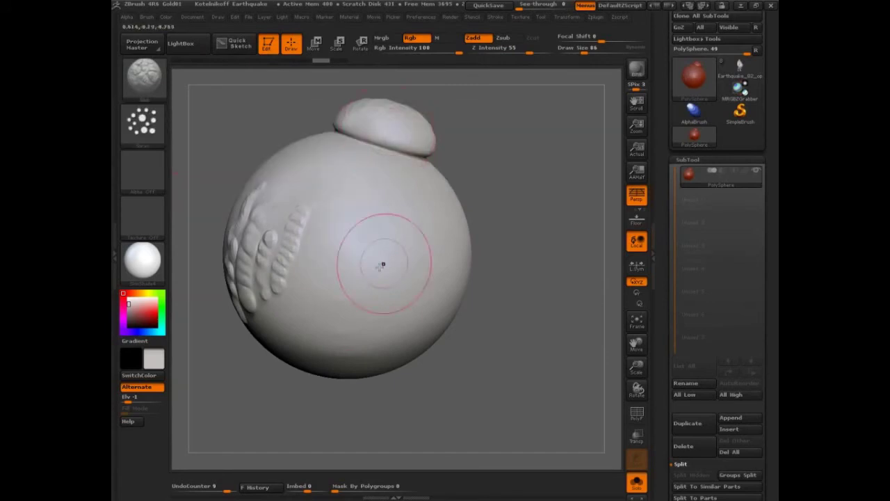
mouse_move(377, 234)
mouse_down()
mouse_move(336, 171)
mouse_move(317, 187)
mouse_move(328, 203)
mouse_move(322, 306)
mouse_move(357, 306)
mouse_move(443, 264)
mouse_move(441, 204)
mouse_move(430, 175)
mouse_move(394, 158)
mouse_move(302, 142)
mouse_move(318, 365)
mouse_move(408, 355)
mouse_move(467, 224)
mouse_move(453, 151)
mouse_move(399, 122)
mouse_up()
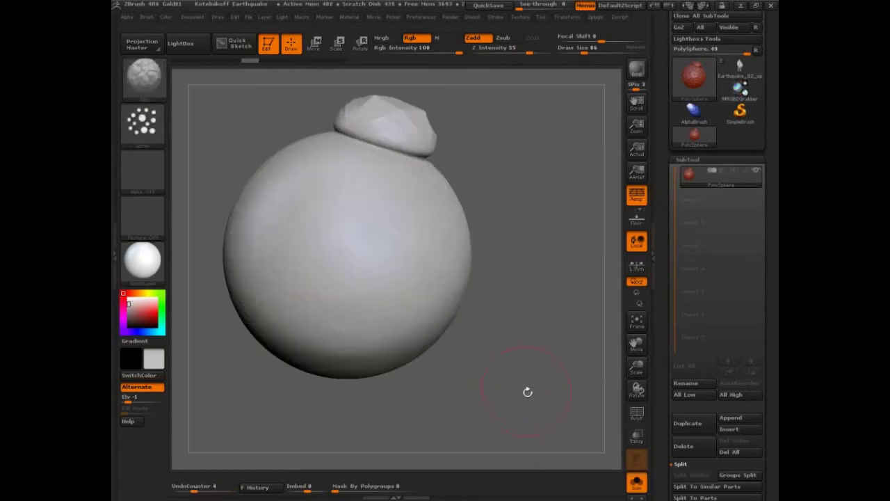
Switch the brush back to the Dots stroke and raise Imbed depth to 19.
drag(527, 392, 467, 254)
click(147, 18)
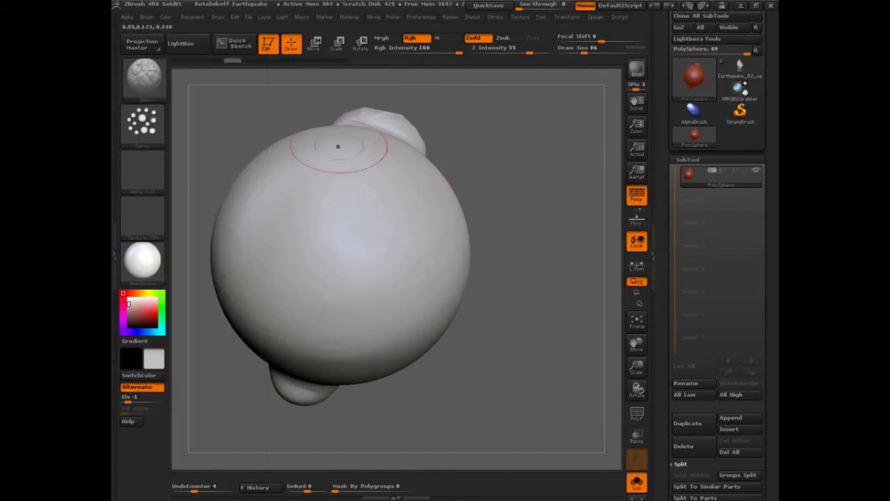
click(142, 122)
click(203, 148)
click(152, 19)
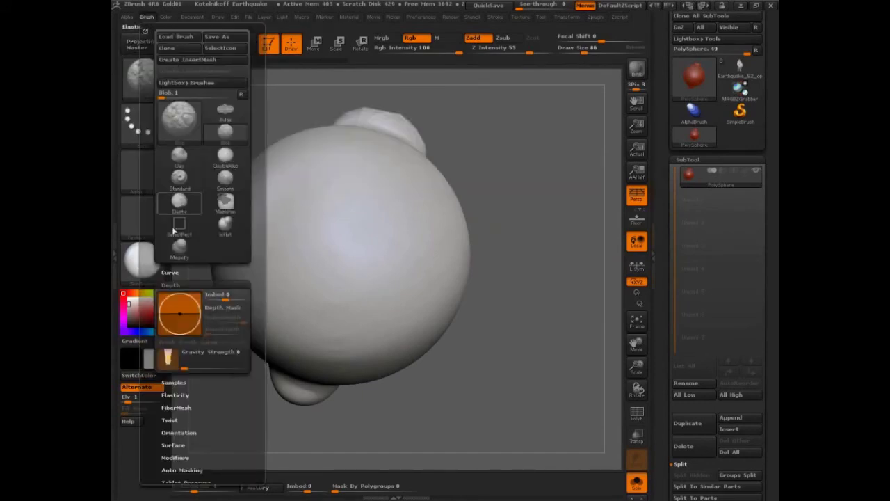
drag(226, 299, 237, 297)
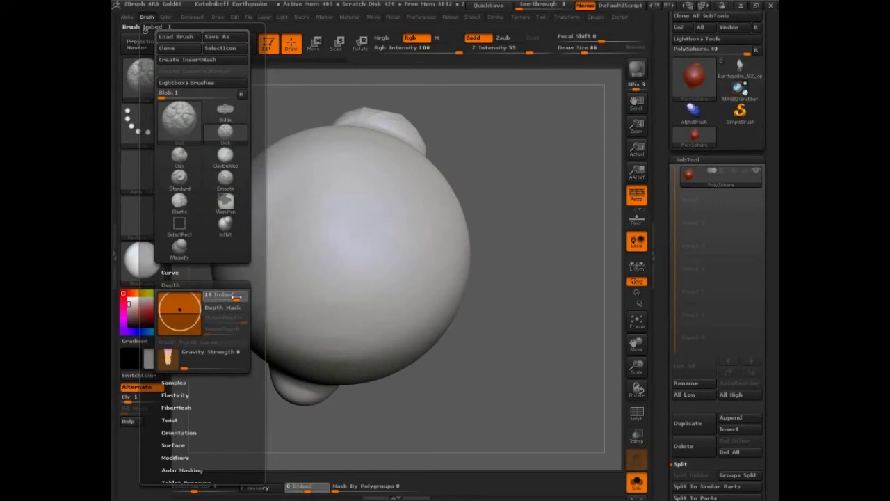
Sculpt long oval blob strokes across the sphere and show the polygon wireframe.
drag(527, 312, 487, 278)
drag(408, 218, 268, 252)
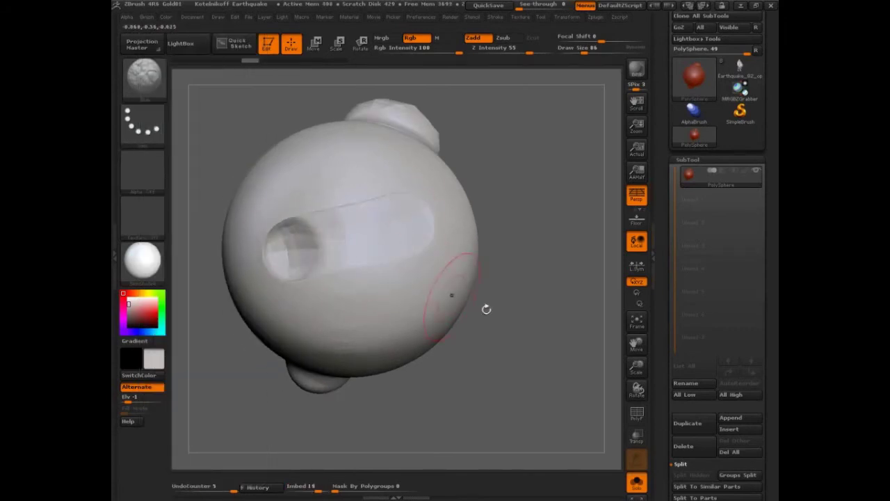
drag(484, 306, 541, 263)
mouse_move(272, 270)
mouse_down()
mouse_move(502, 279)
mouse_move(551, 327)
mouse_move(509, 327)
mouse_move(541, 338)
mouse_up()
key(shift+f)
key(ctrl+shift)
drag(546, 294, 470, 313)
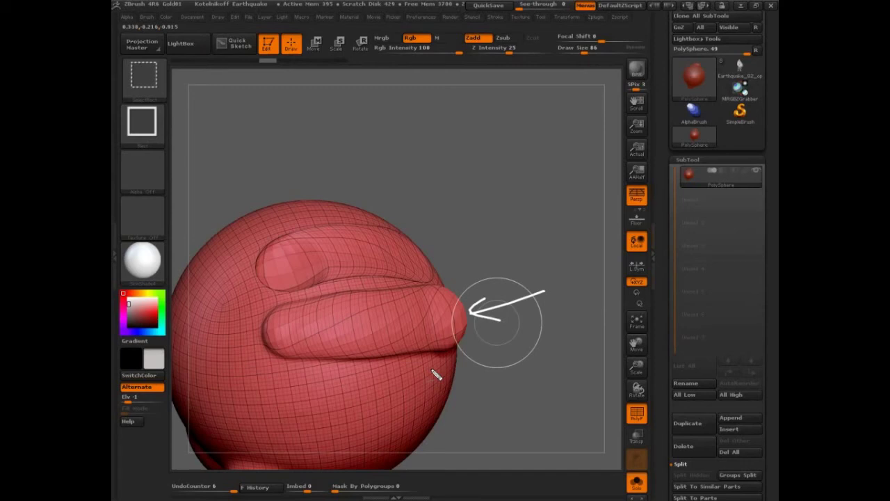
drag(449, 47, 437, 58)
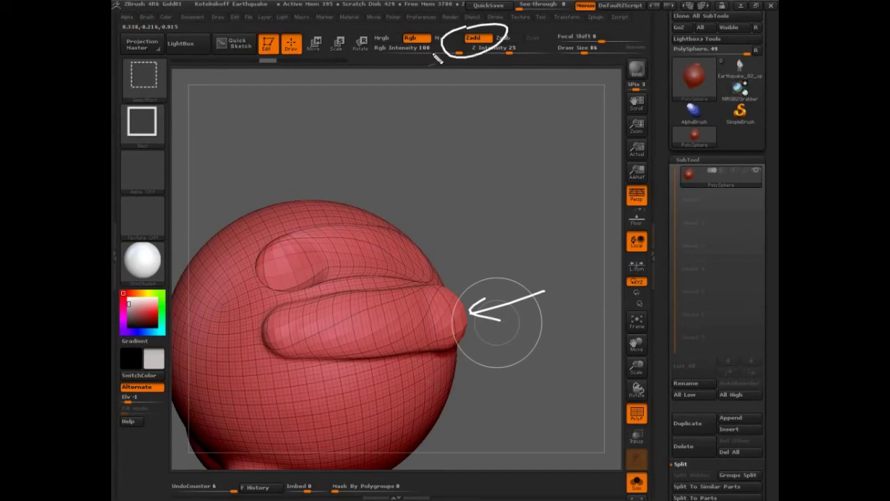
key(Escape)
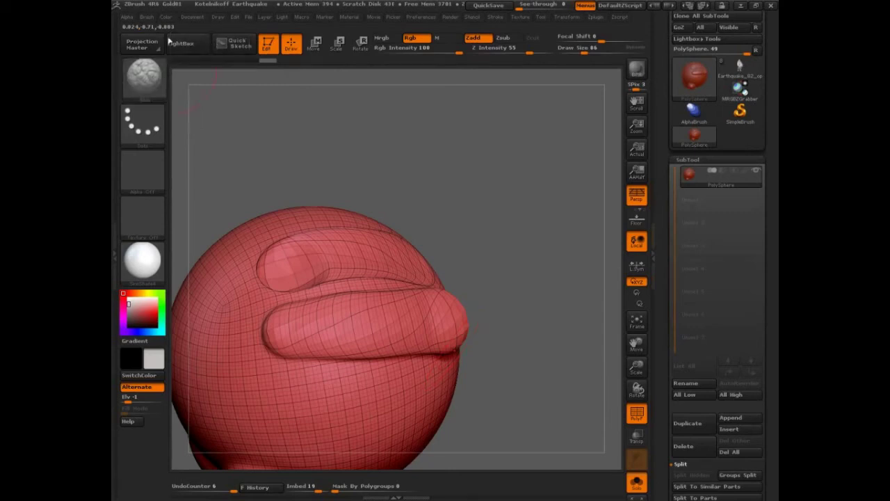
Reset the Imbed depth to 0 and undo the long tube-like blob strokes.
click(147, 16)
click(180, 313)
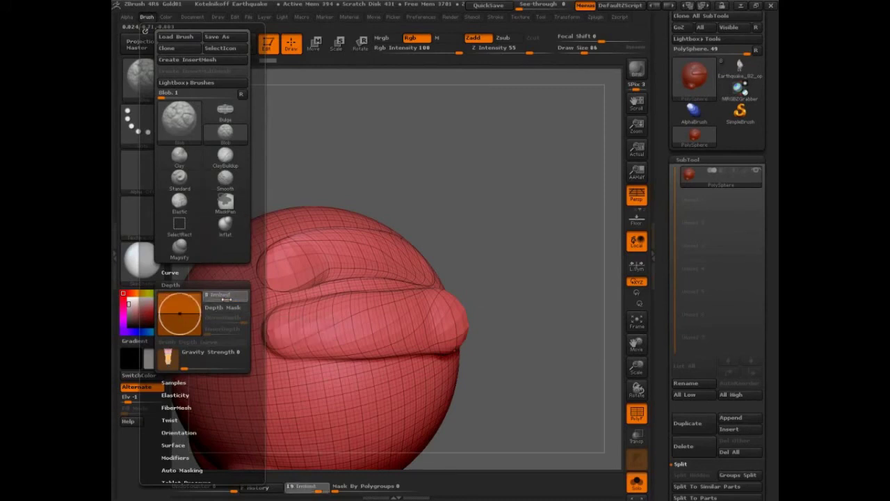
key(ctrl+z)
key(ctrl+z)
key(ctrl+z)
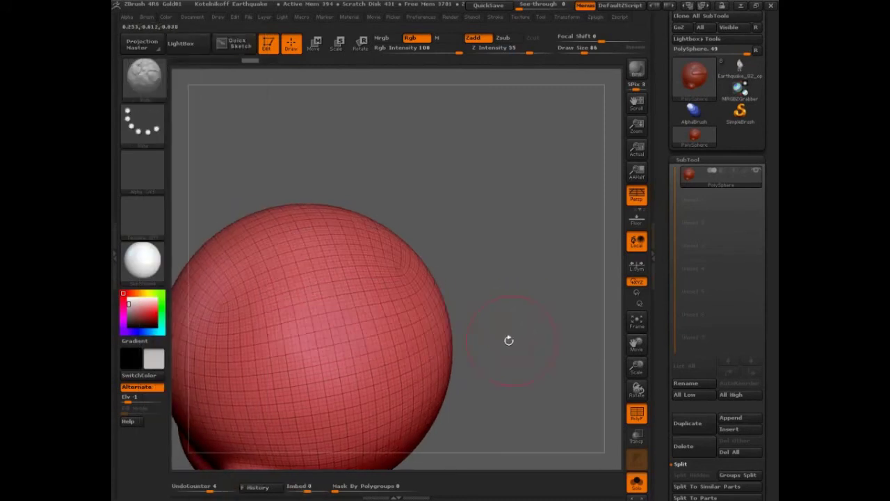
mouse_move(335, 289)
mouse_down()
mouse_move(342, 265)
mouse_move(400, 216)
mouse_up()
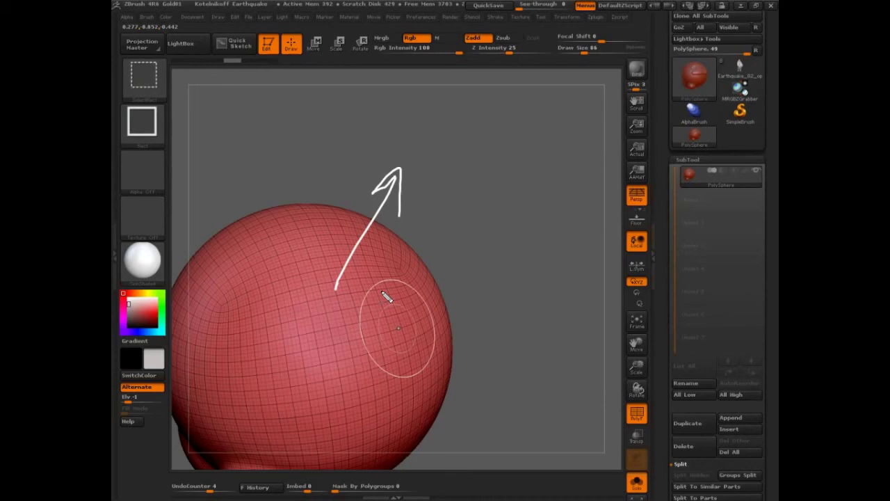
click(147, 16)
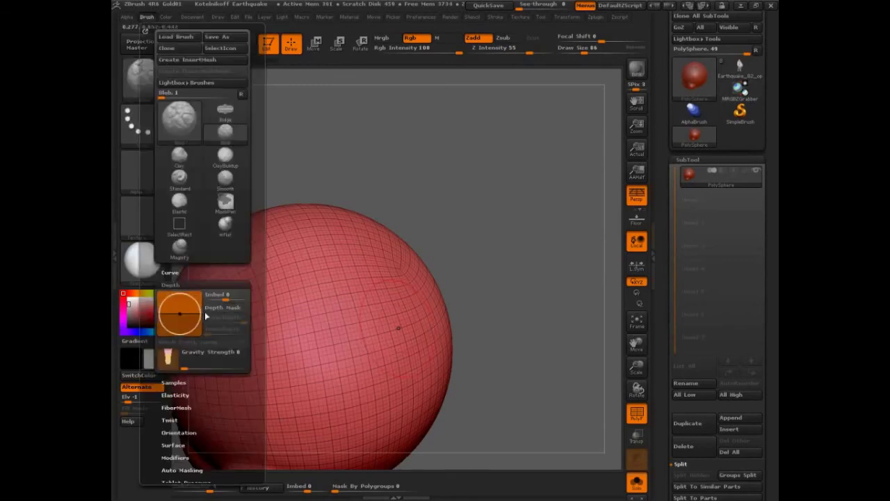
click(224, 297)
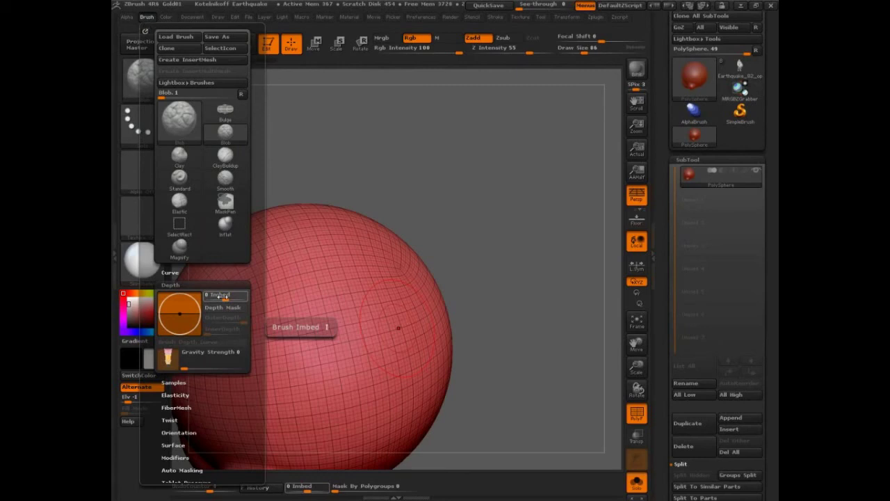
drag(224, 297, 225, 298)
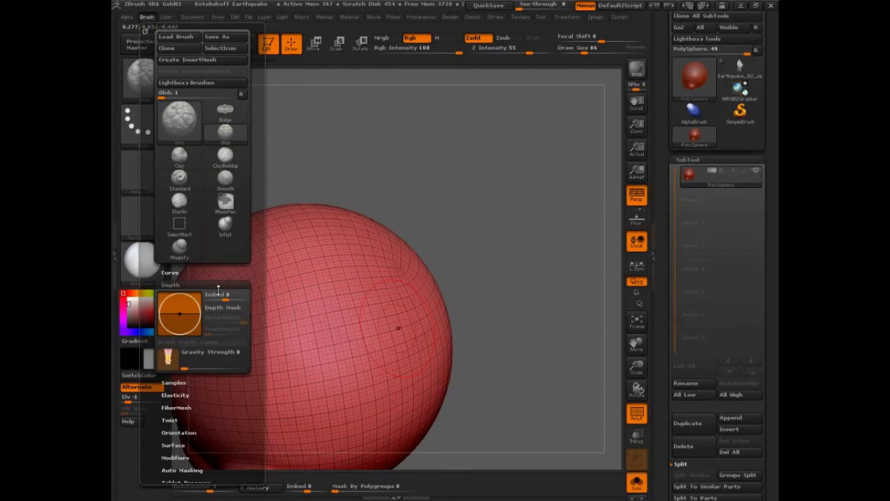
Rotate the sphere and open the Quick Pick and 3D Sculpting brush library.
mouse_move(510, 383)
mouse_down()
mouse_move(545, 297)
mouse_move(517, 302)
mouse_up()
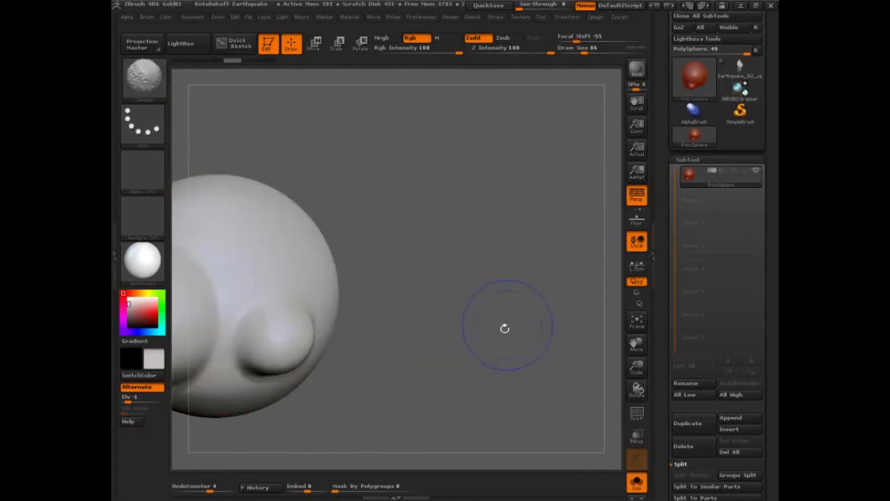
drag(505, 327, 449, 313)
click(150, 80)
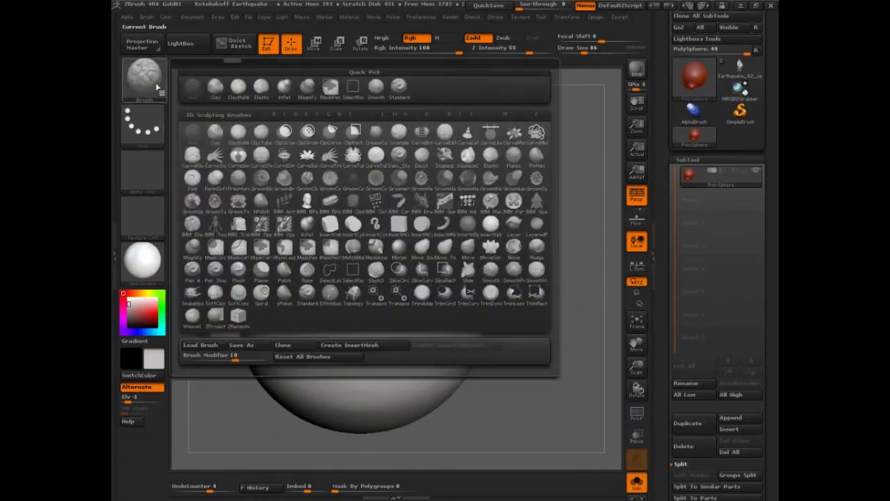